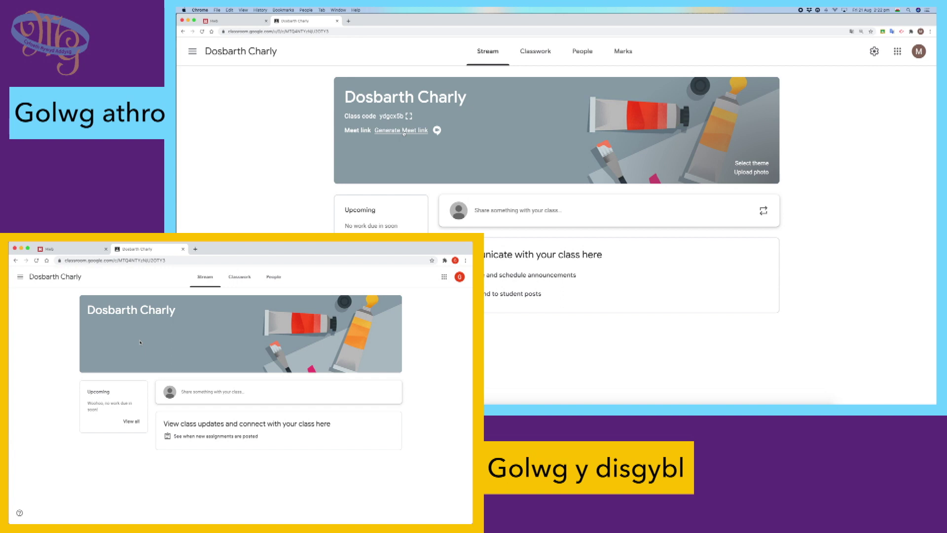
Generate a Google Meet link for the Dosbarth Charly class from its banner.
click(419, 130)
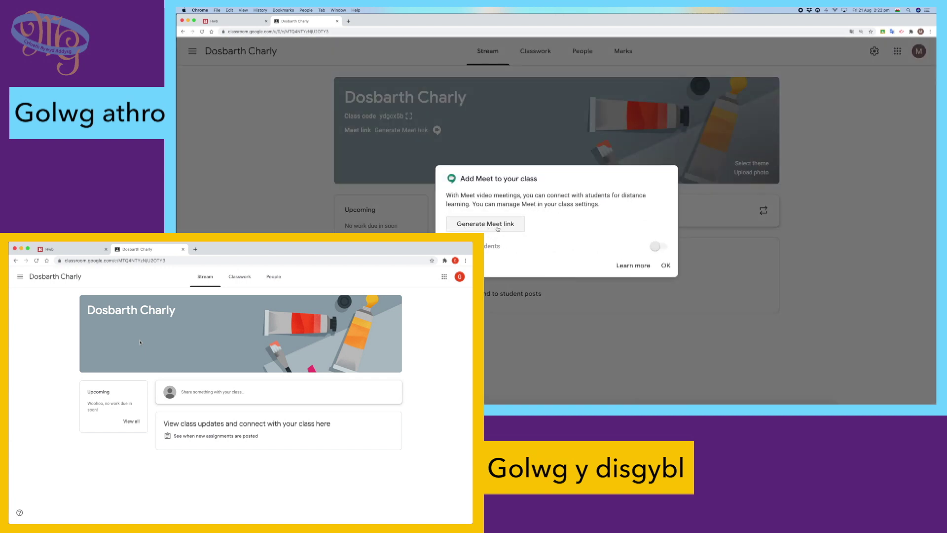
click(468, 225)
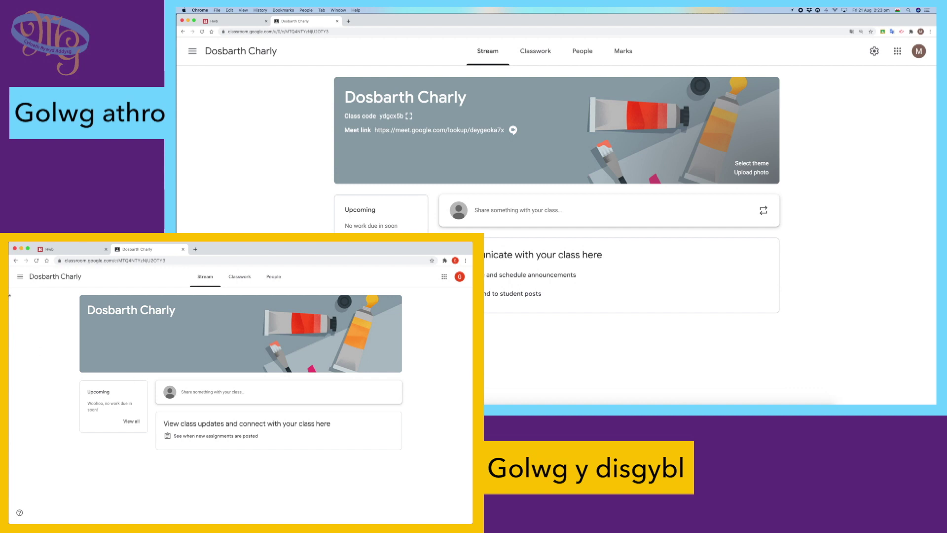
click(36, 261)
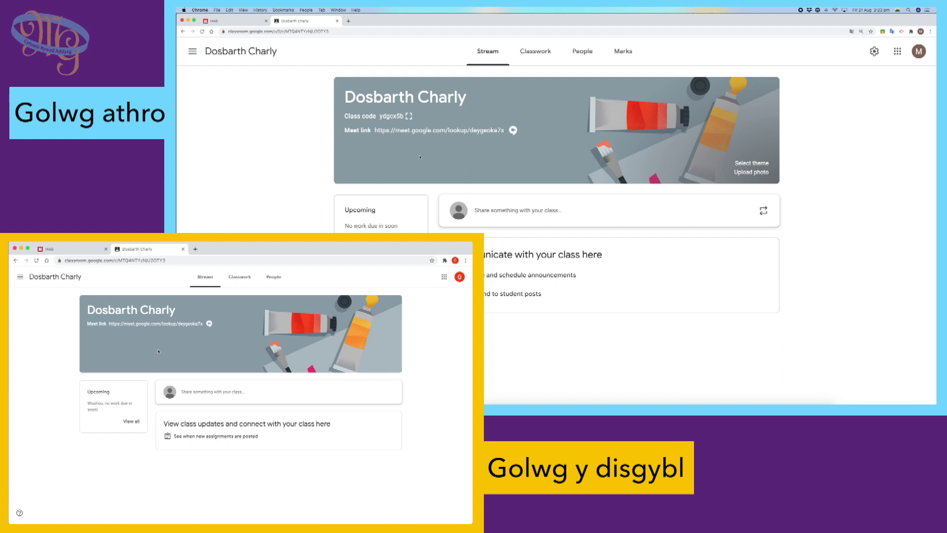
click(461, 131)
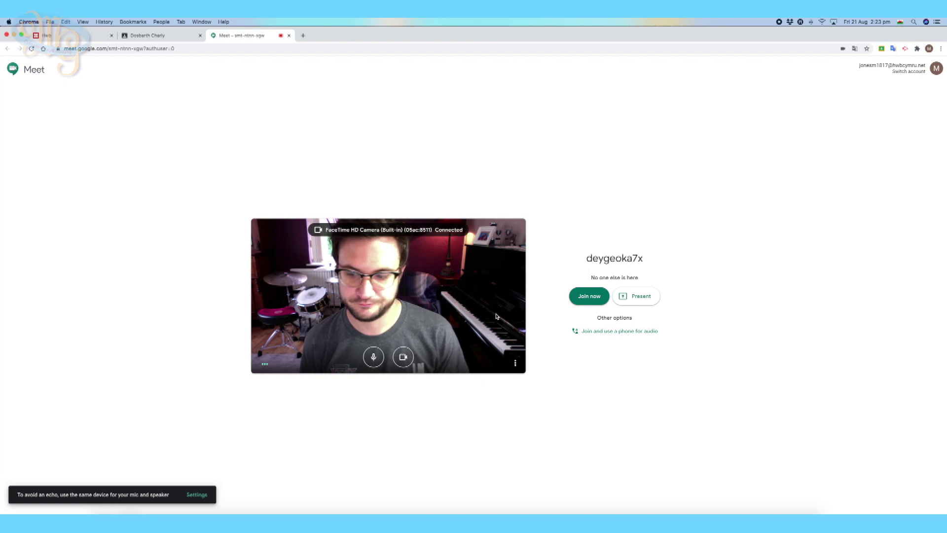
click(590, 297)
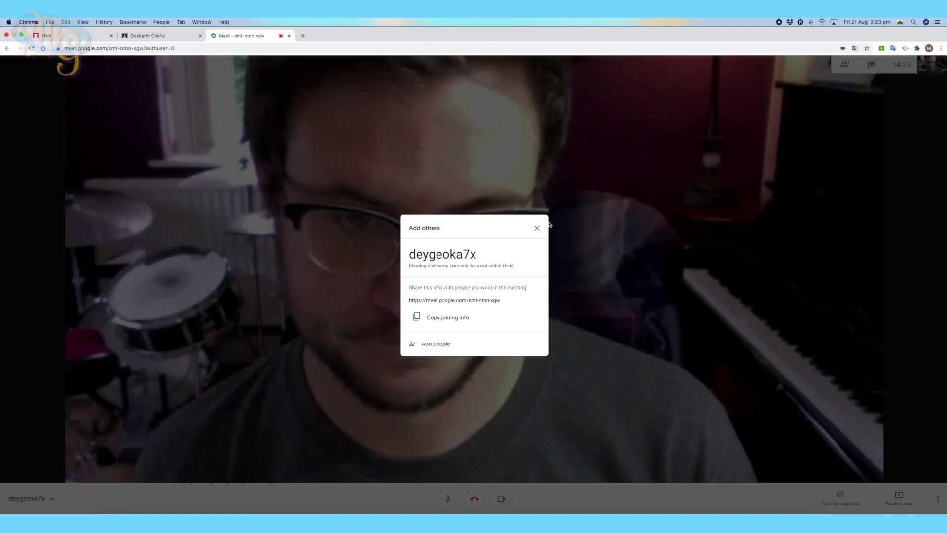
click(536, 228)
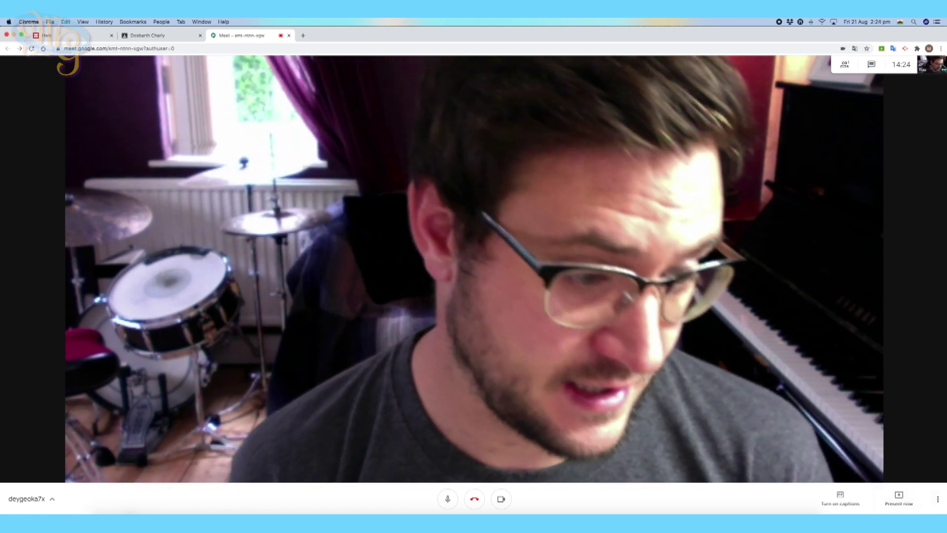
Start recording the meeting, accept the consent notice, and open the class Meet link as the pupil.
click(938, 501)
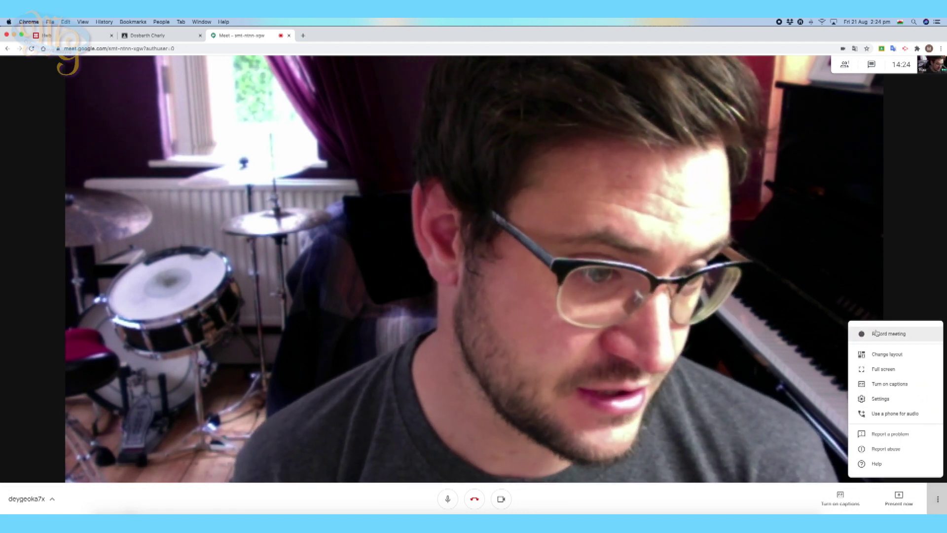
click(884, 335)
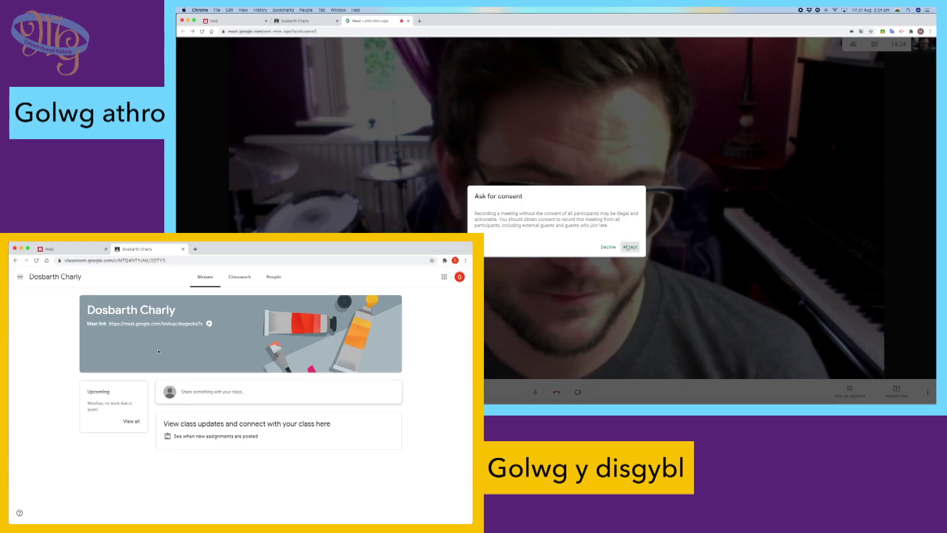
click(628, 247)
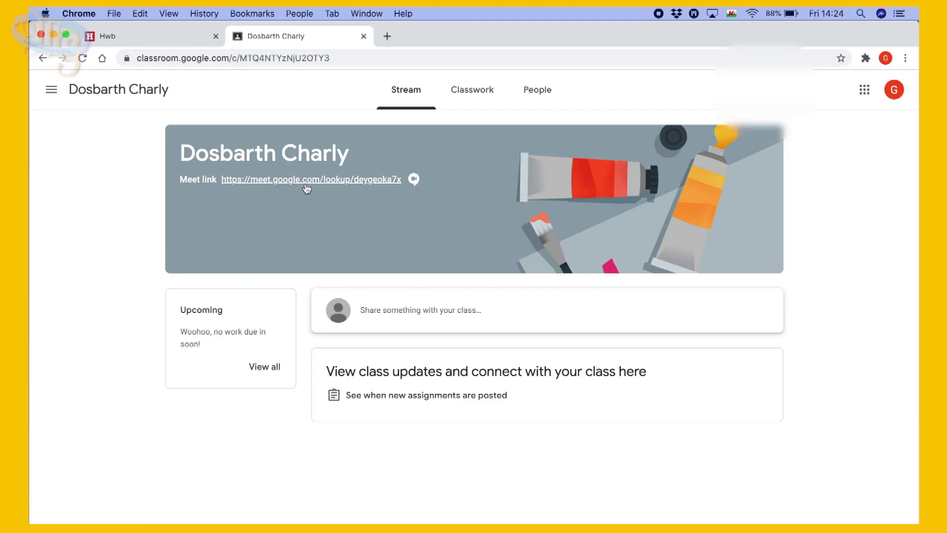
click(306, 180)
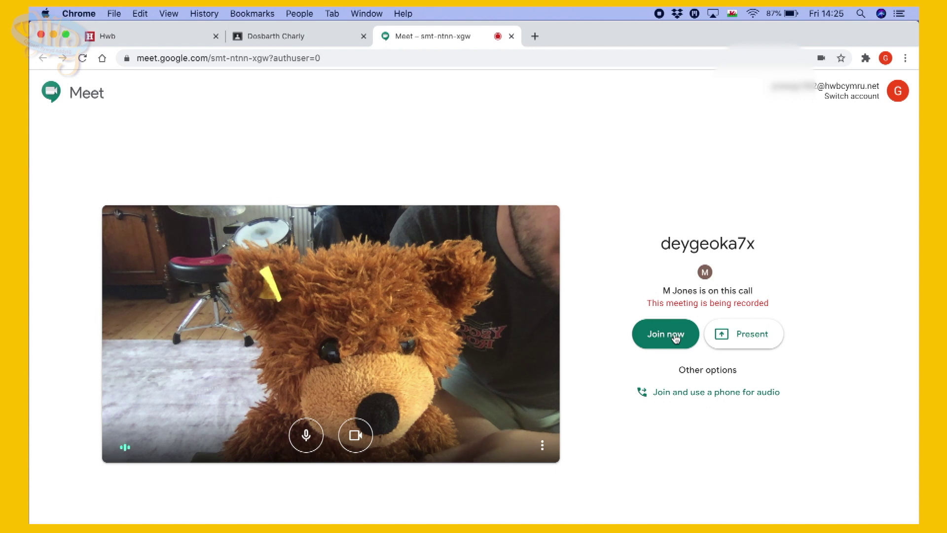
click(673, 335)
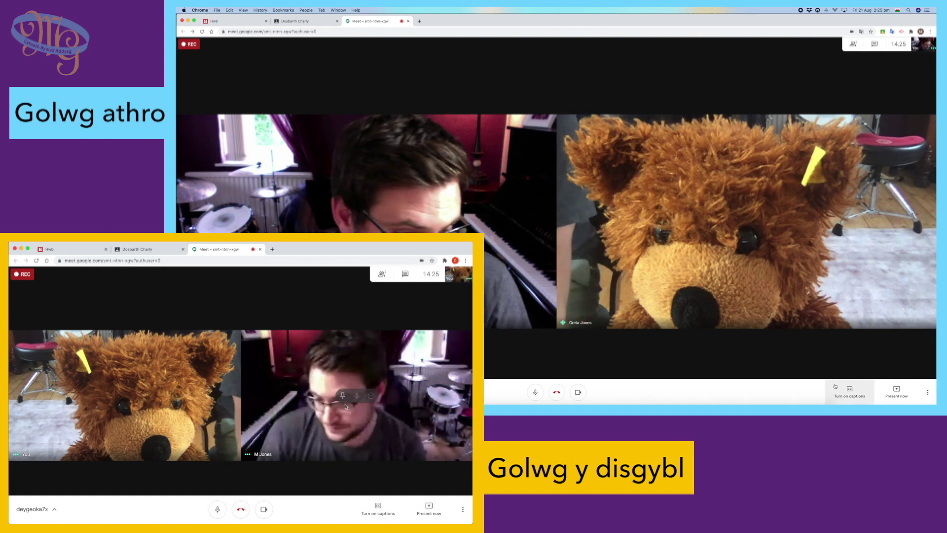
Present the teacher's entire screen to the meeting.
click(903, 396)
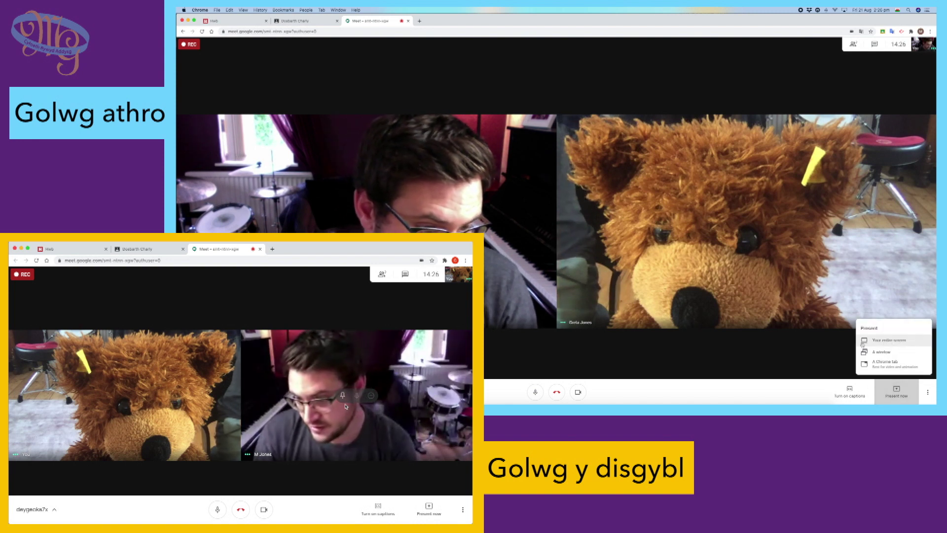
click(880, 342)
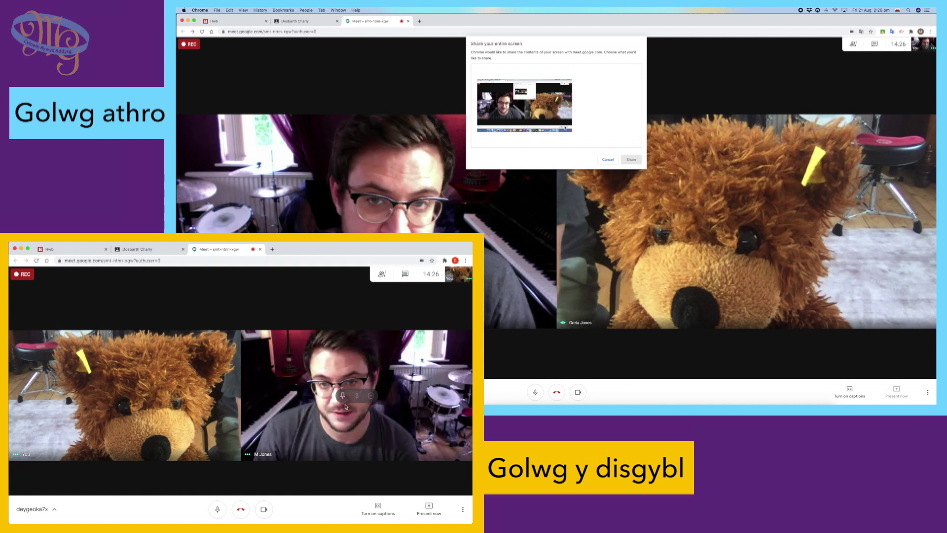
click(564, 127)
click(631, 159)
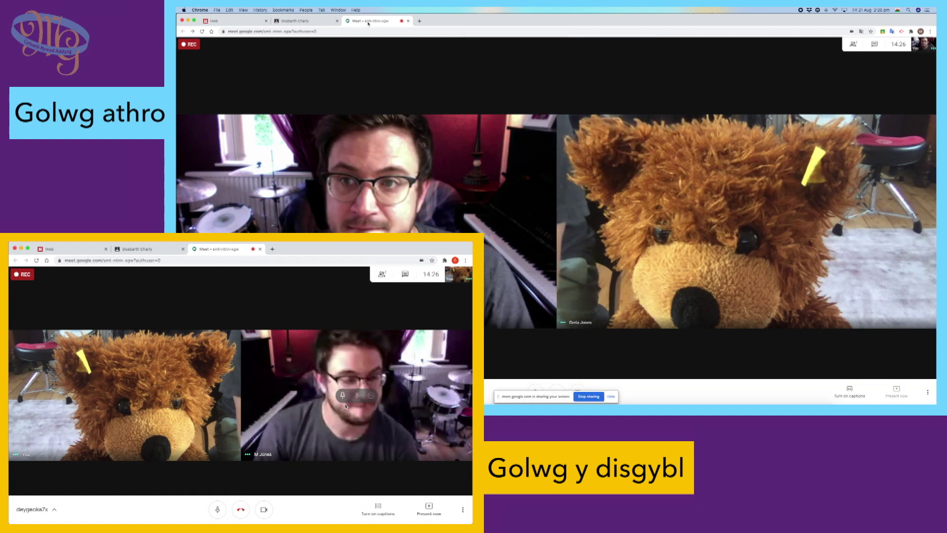
Show the class's Classwork page, stop sharing, and go back to the Meet tab.
click(309, 22)
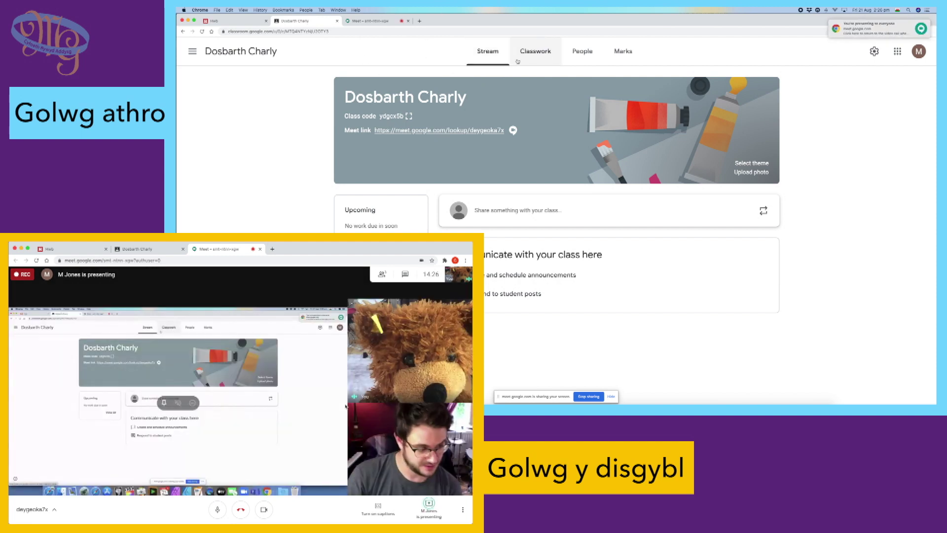
click(531, 53)
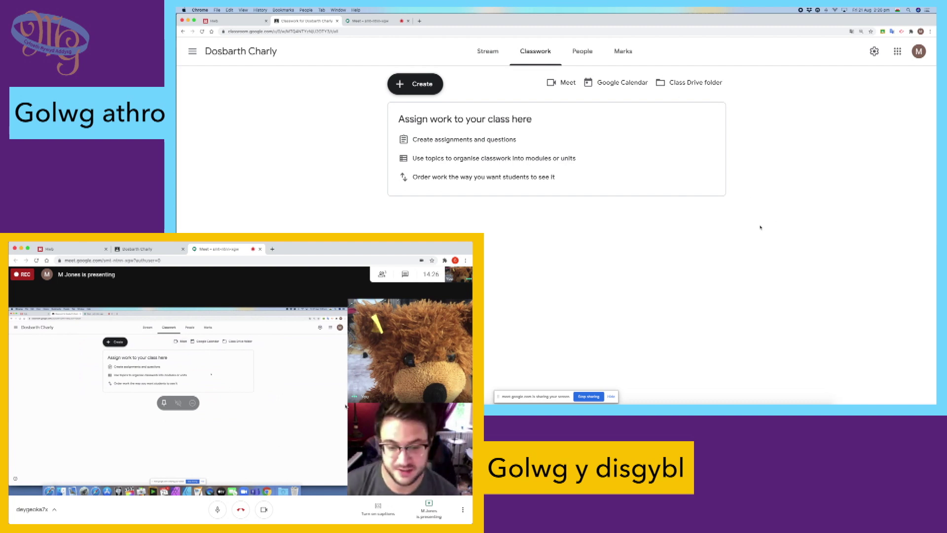
click(611, 396)
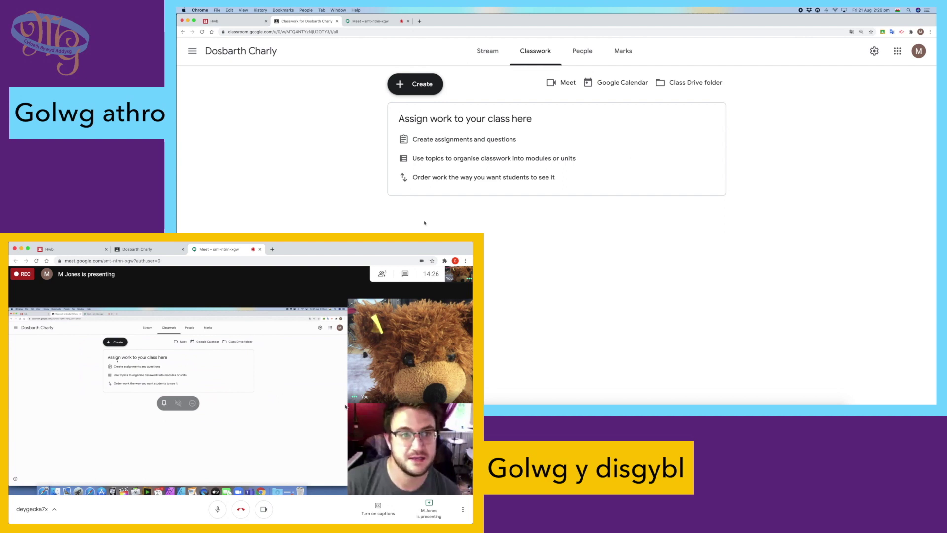
click(369, 21)
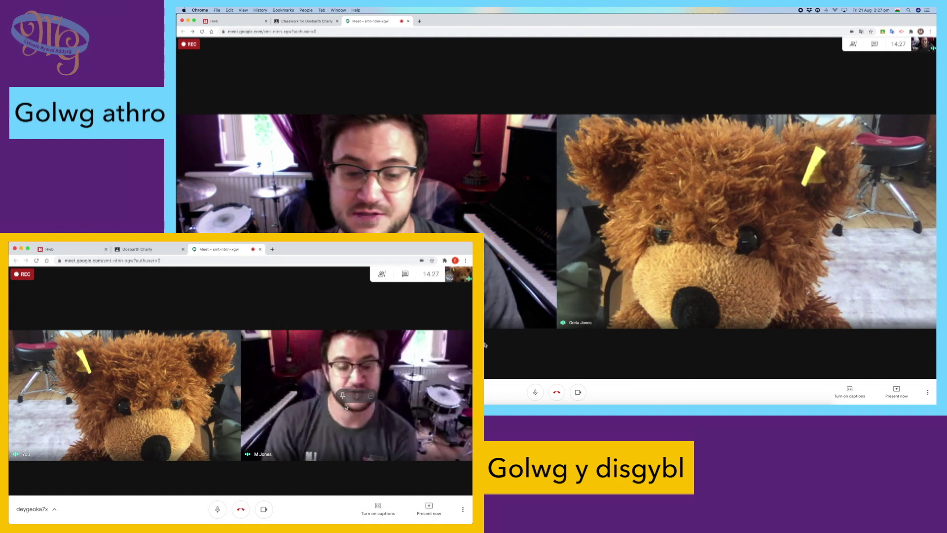
Leave the call from the teacher's window using the red hang-up button.
click(557, 392)
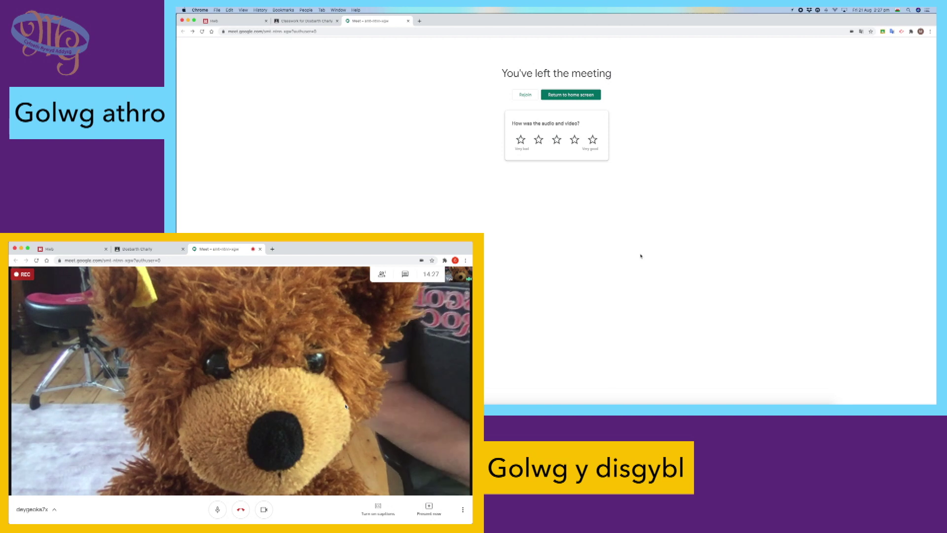
Rejoin the meeting as the teacher and remove the pupil from the call.
click(525, 95)
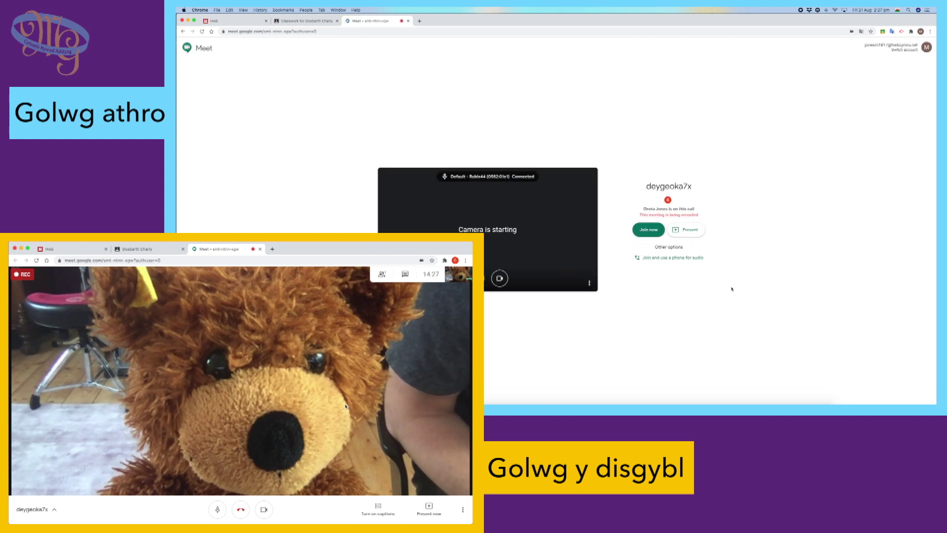
click(650, 230)
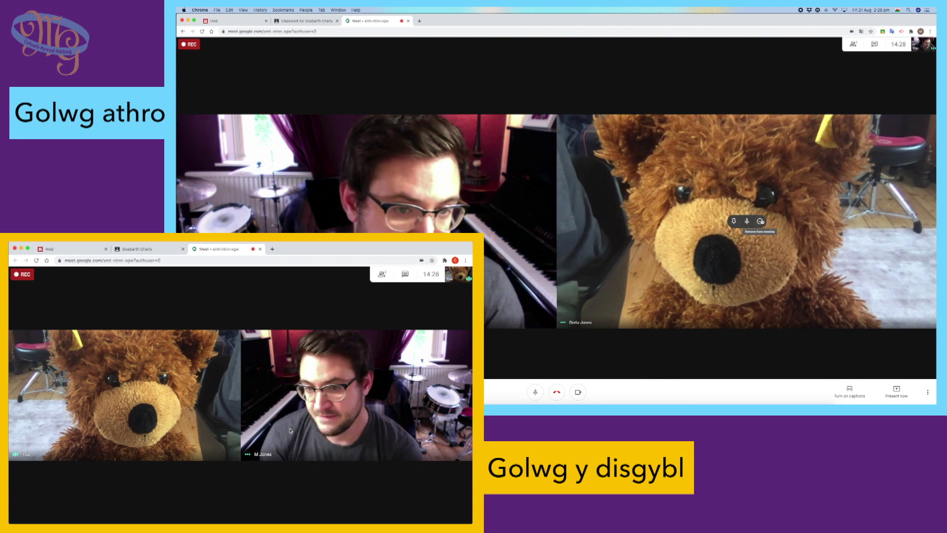
click(760, 222)
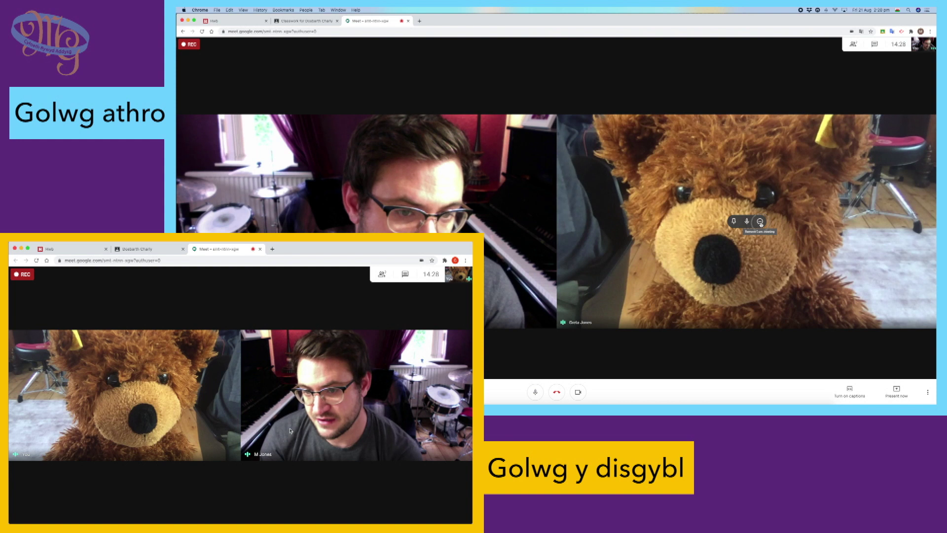
click(578, 230)
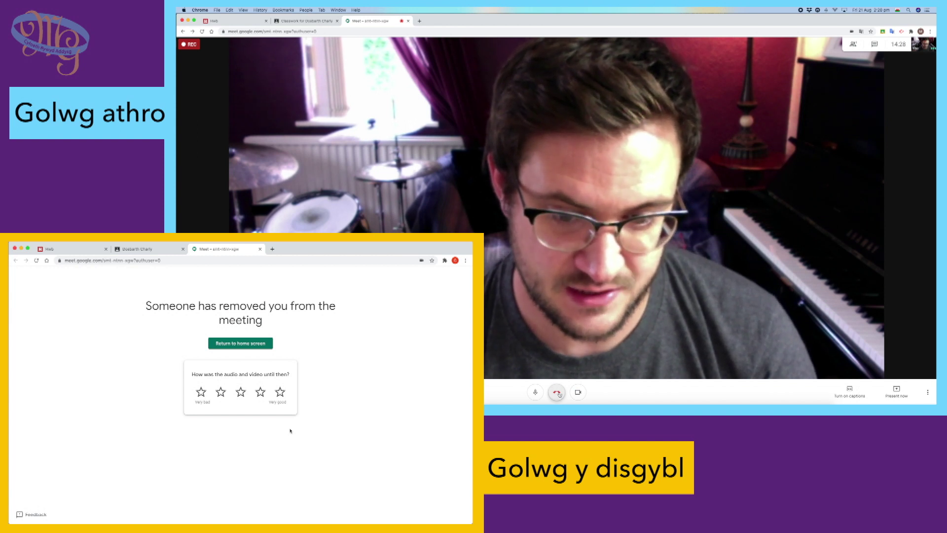
Hang up the teacher's call and go back to the Meet home screen.
click(557, 393)
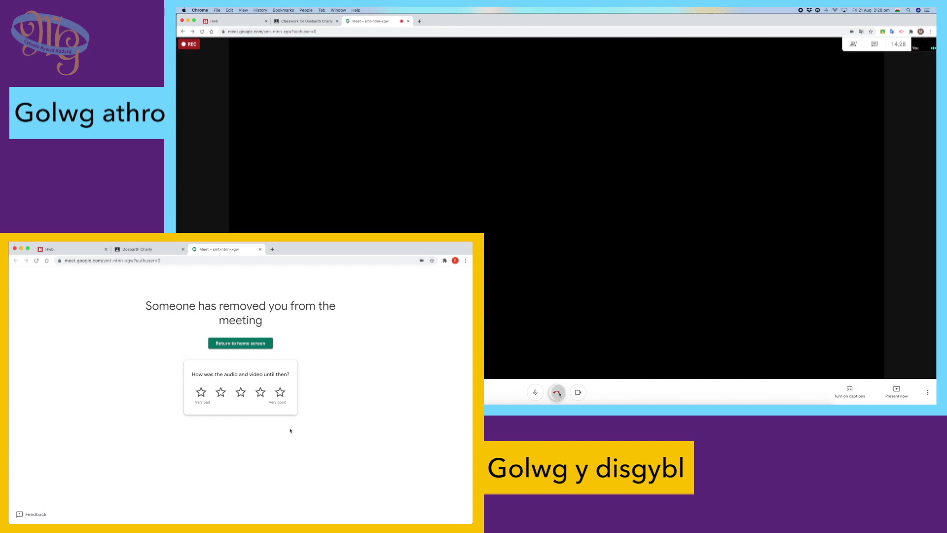
click(571, 96)
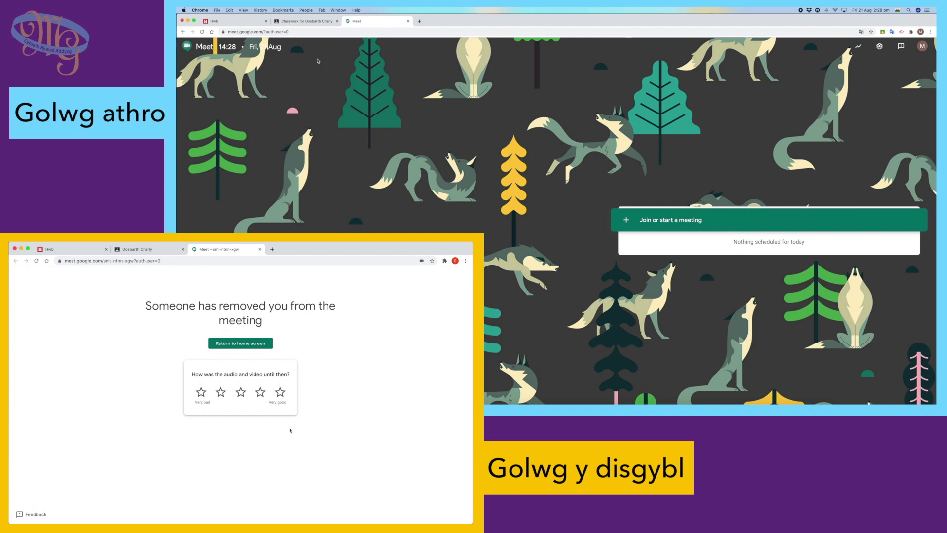
Show the class Stream for the teacher and open the class Meet link as the pupil.
click(310, 21)
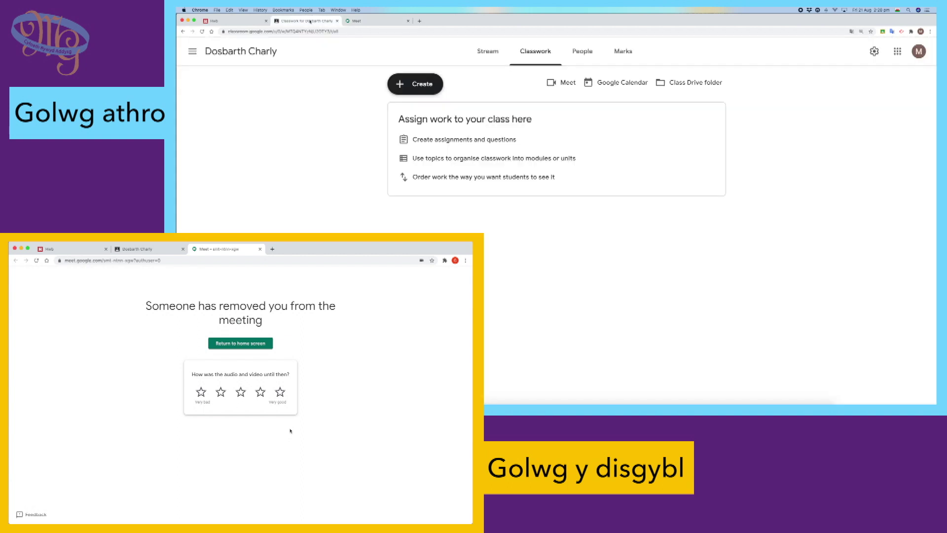
click(487, 51)
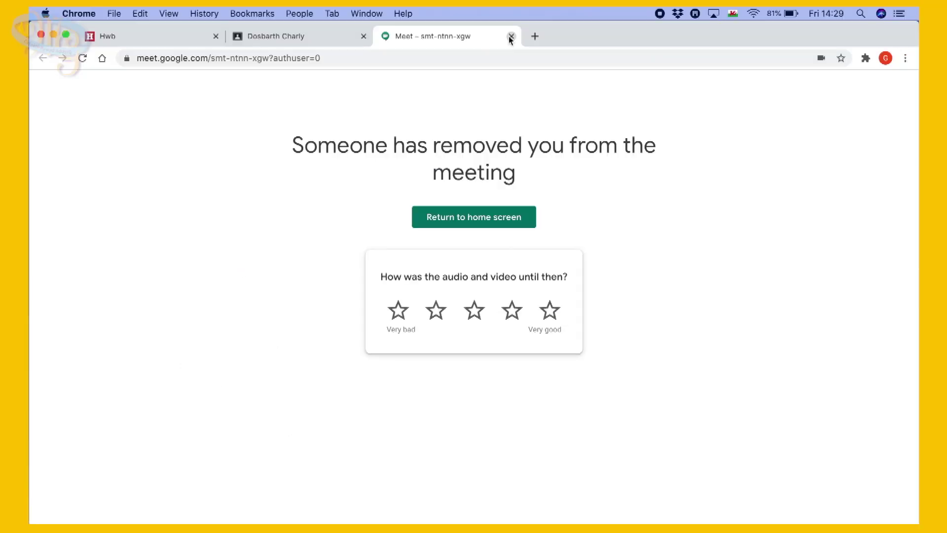
click(260, 248)
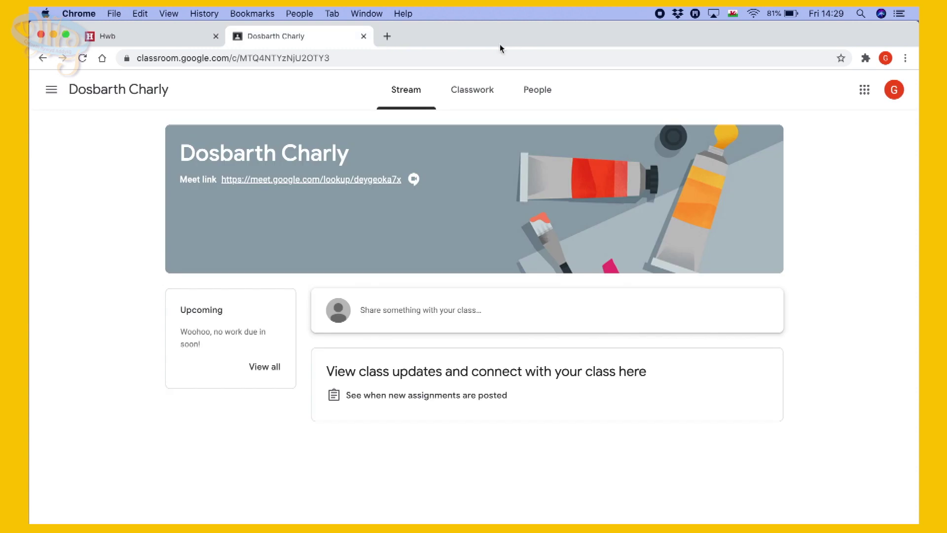
click(337, 181)
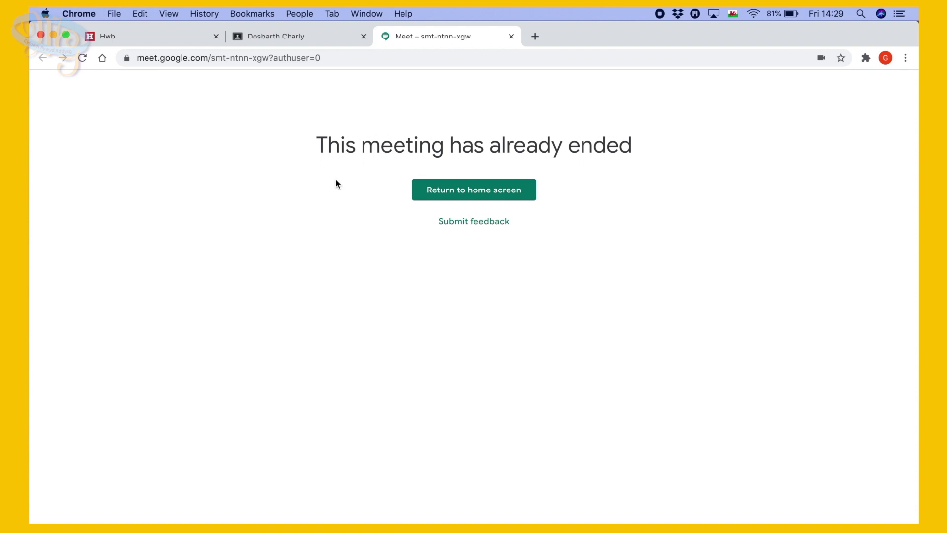
Retry the pupil's Meet link, close the can't-create-meeting page, then open the teacher's Meet link.
click(512, 36)
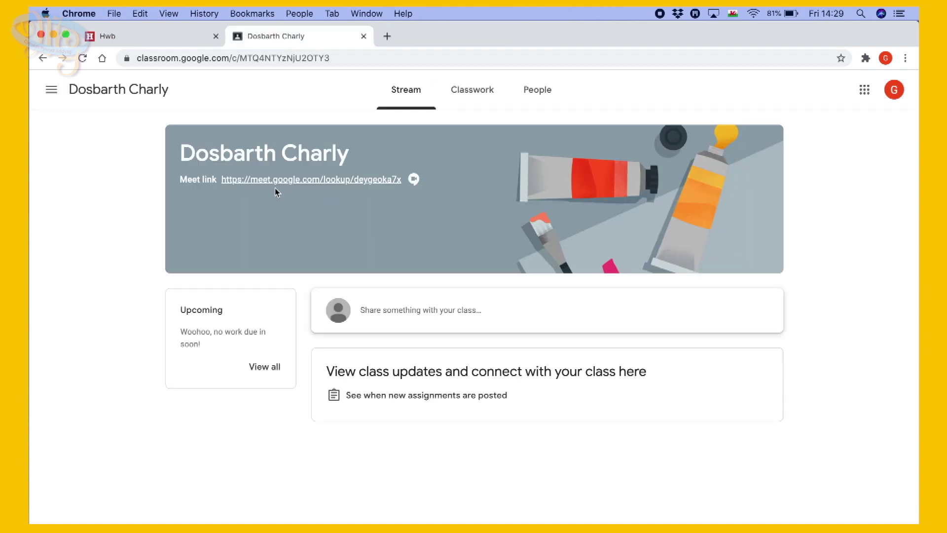
click(337, 180)
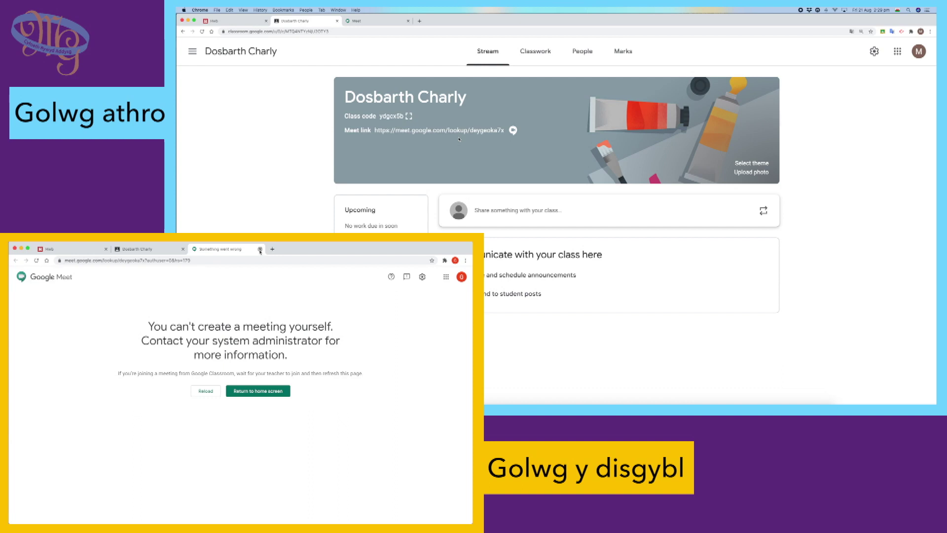
click(260, 249)
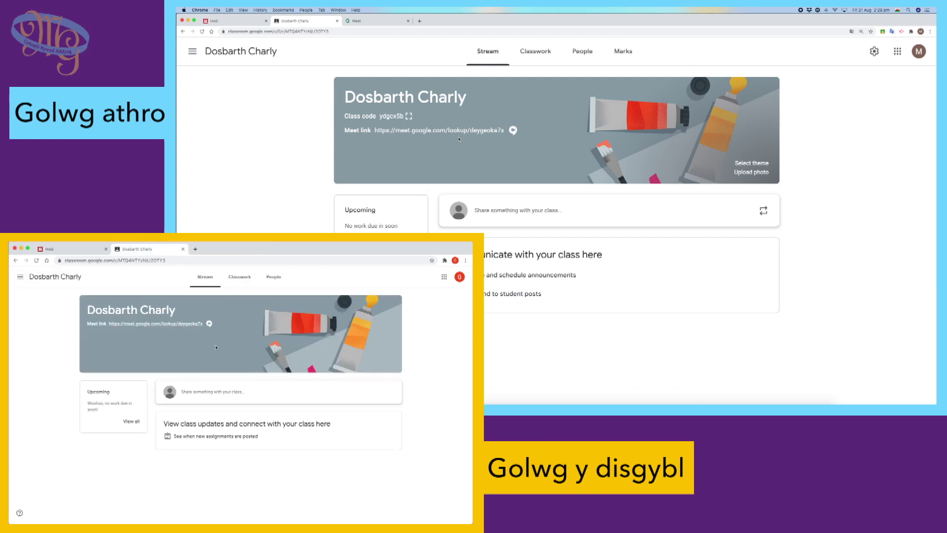
click(437, 130)
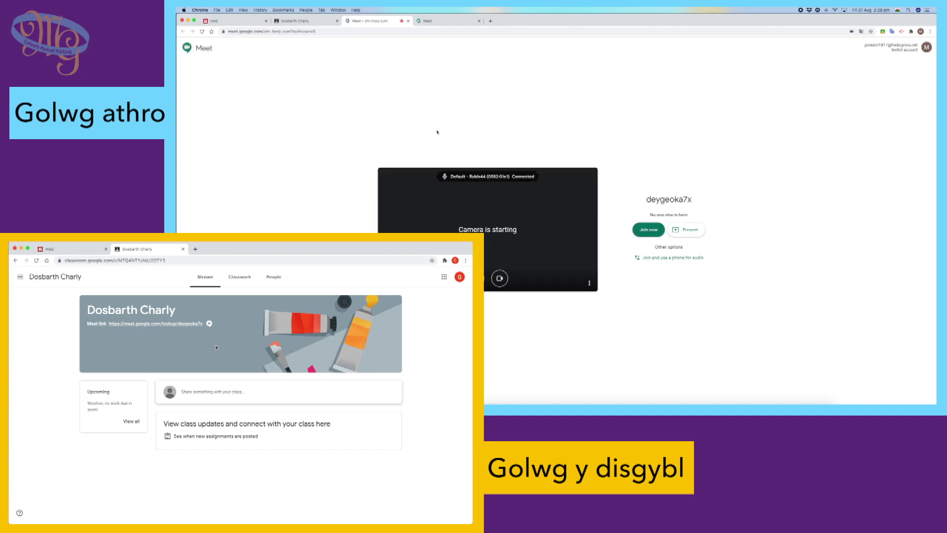
Join the class meeting as the teacher and start recording it, accepting the consent notice.
click(649, 230)
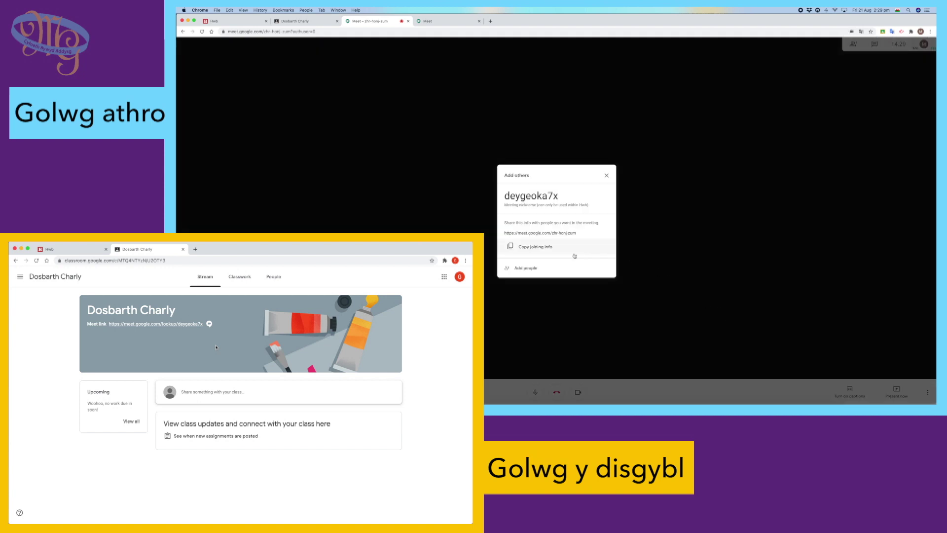
click(606, 175)
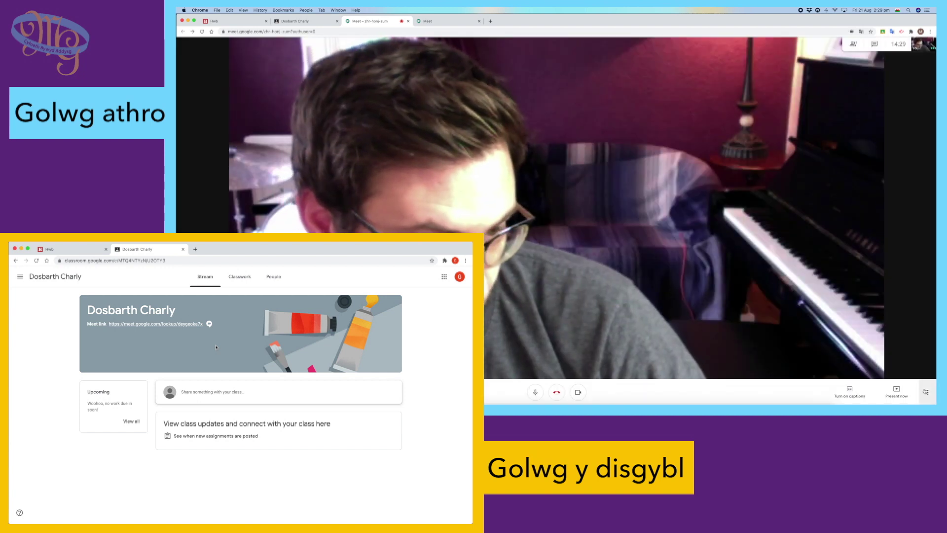
click(927, 392)
click(885, 259)
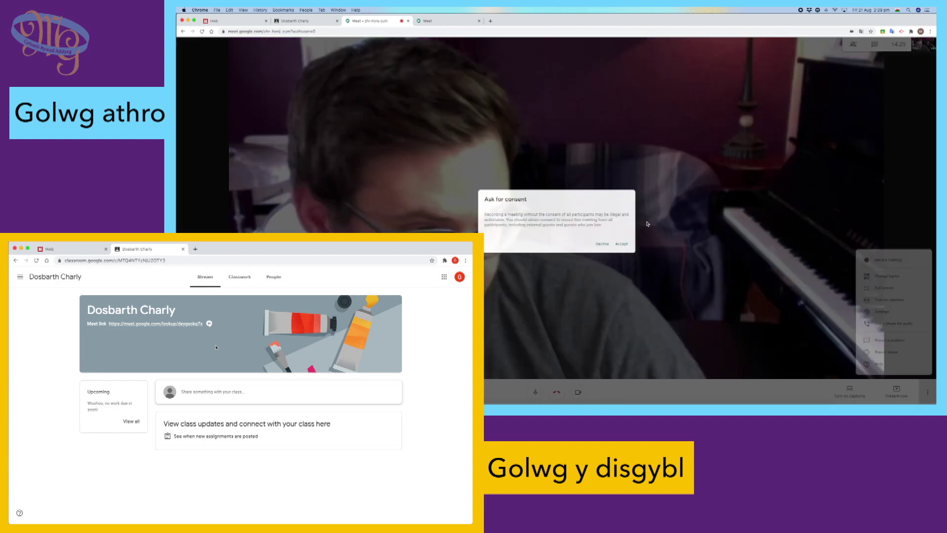
click(622, 243)
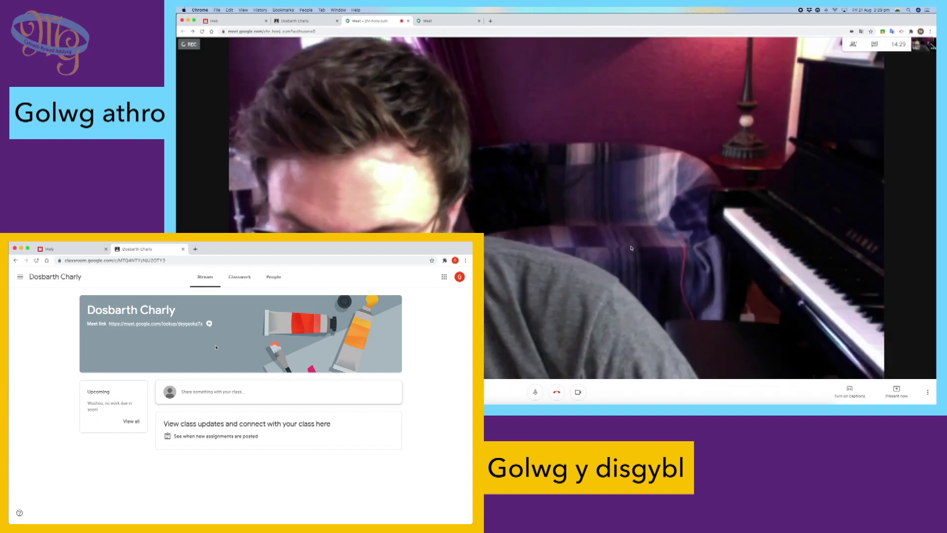
As the student, open the class Meet link, join the call, then leave it.
click(185, 327)
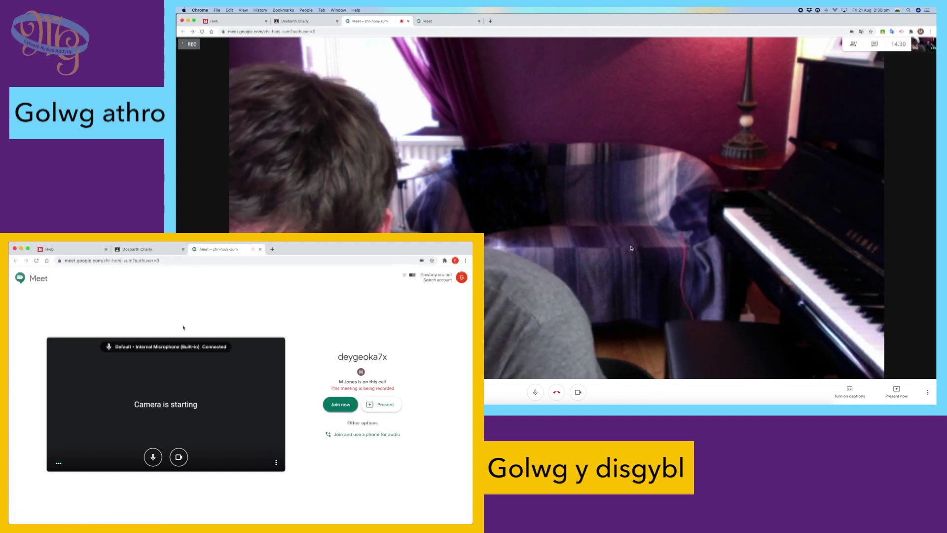
click(340, 404)
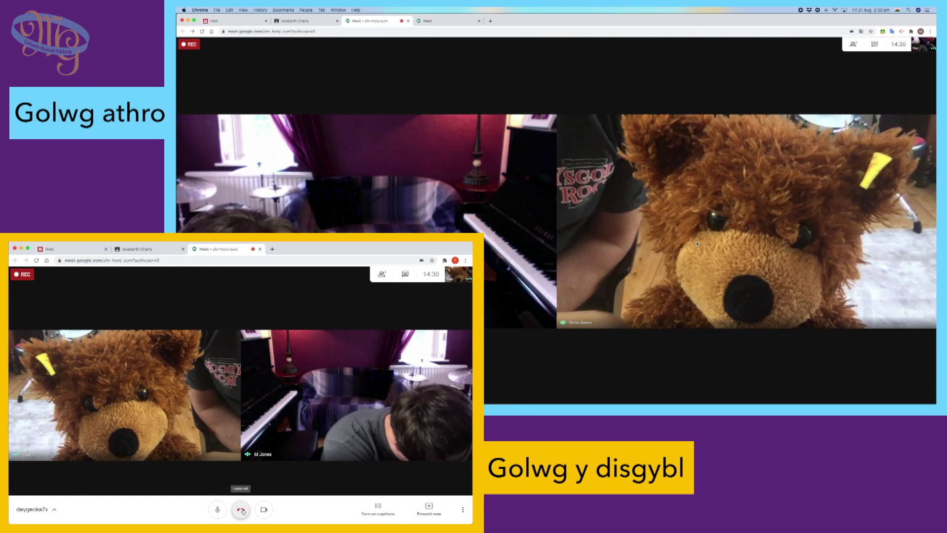
click(240, 509)
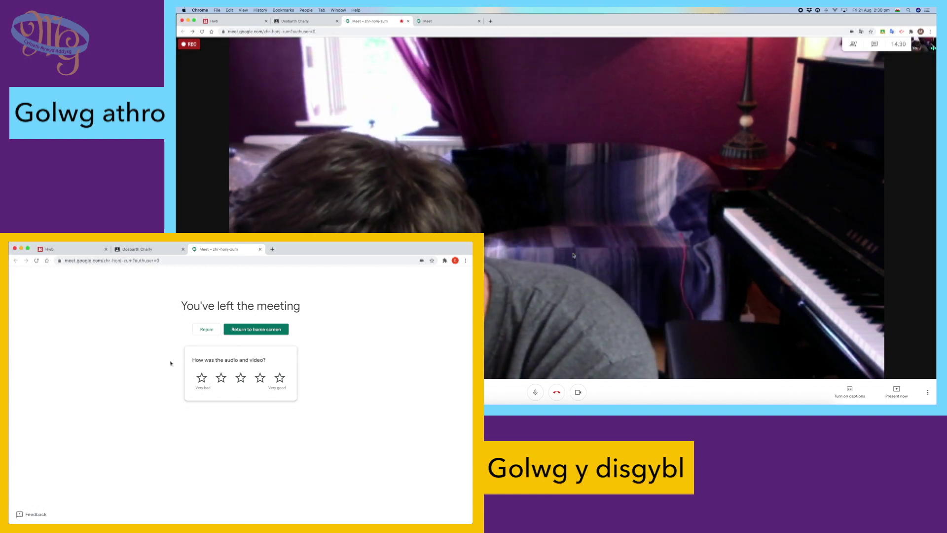
Stop and confirm the meeting recording, then hang up as the teacher while the student tries rejoining.
click(208, 332)
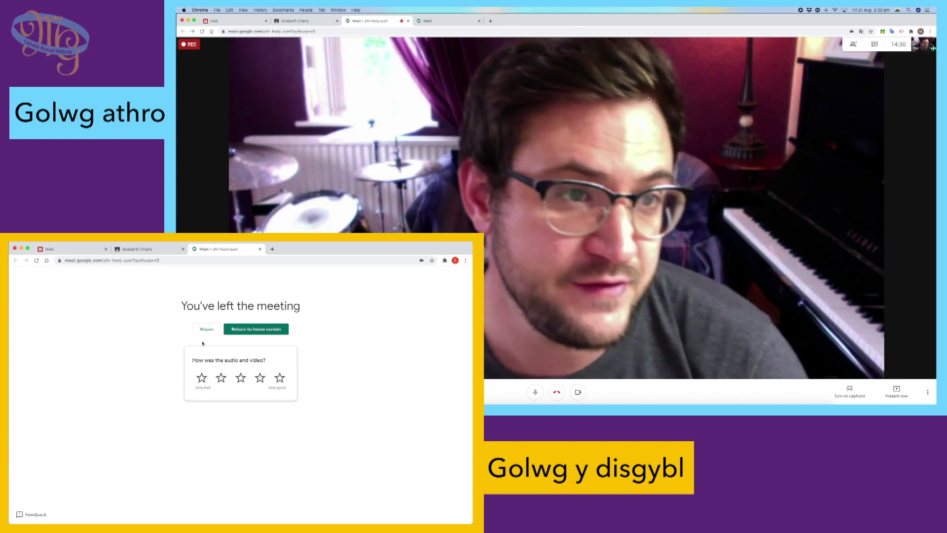
click(929, 393)
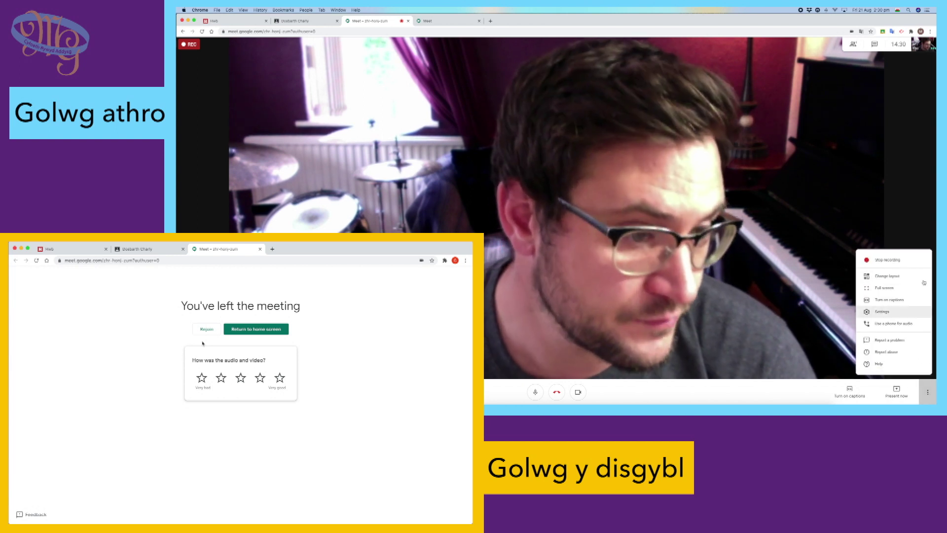
click(903, 258)
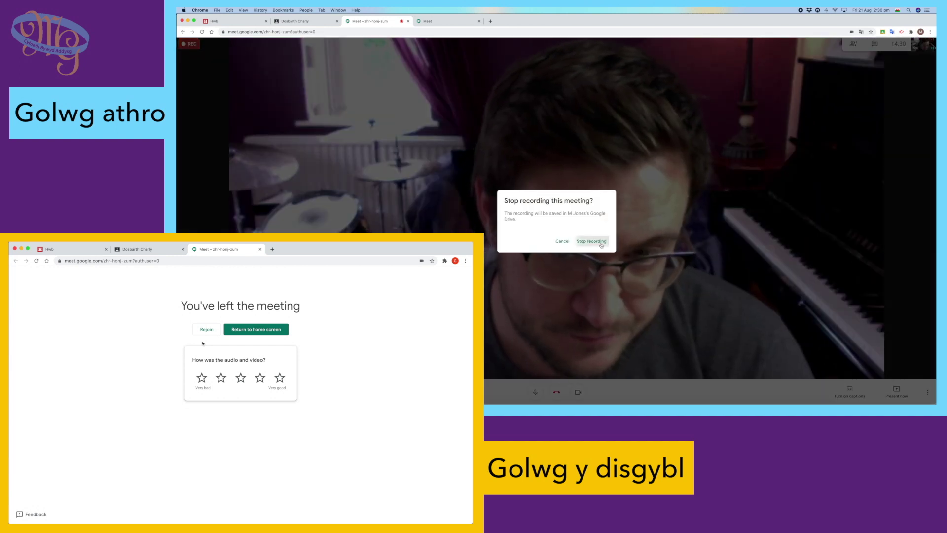
click(588, 239)
click(557, 392)
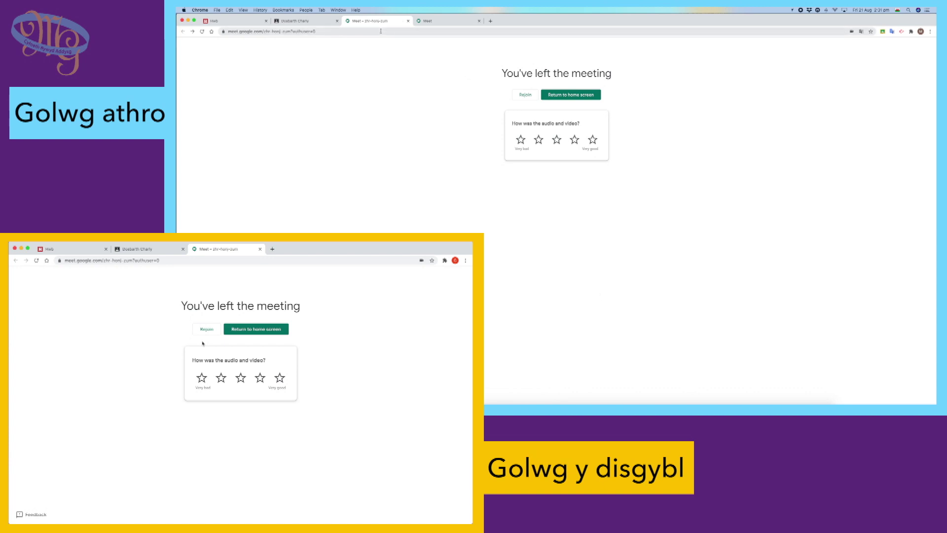
click(207, 330)
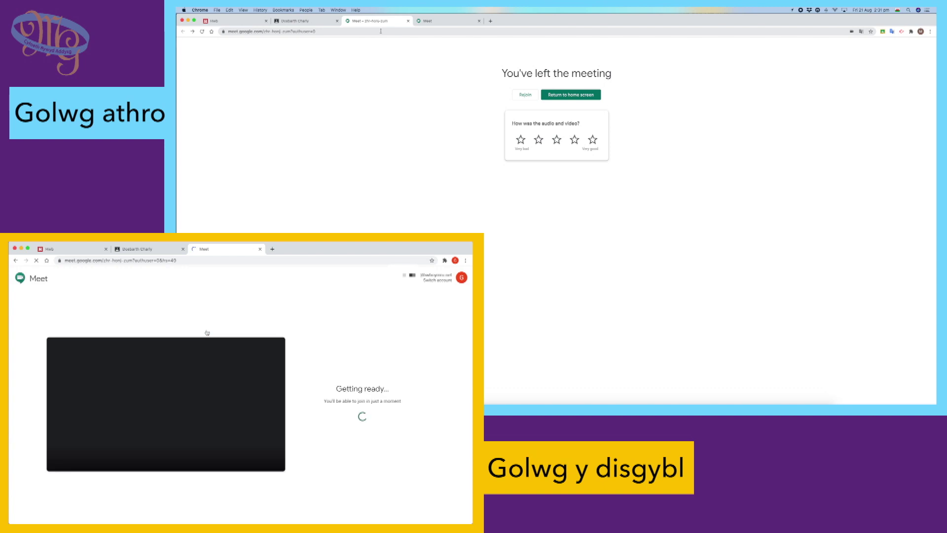